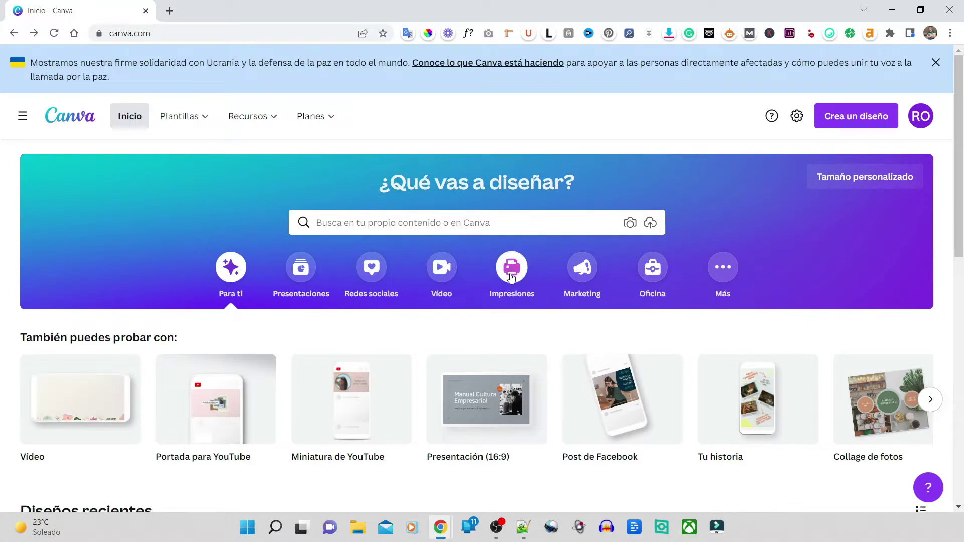
Step: Browse the Impresiones print design templates on the Canva home page
left_click(511, 278)
scroll(496, 296, "down", 3)
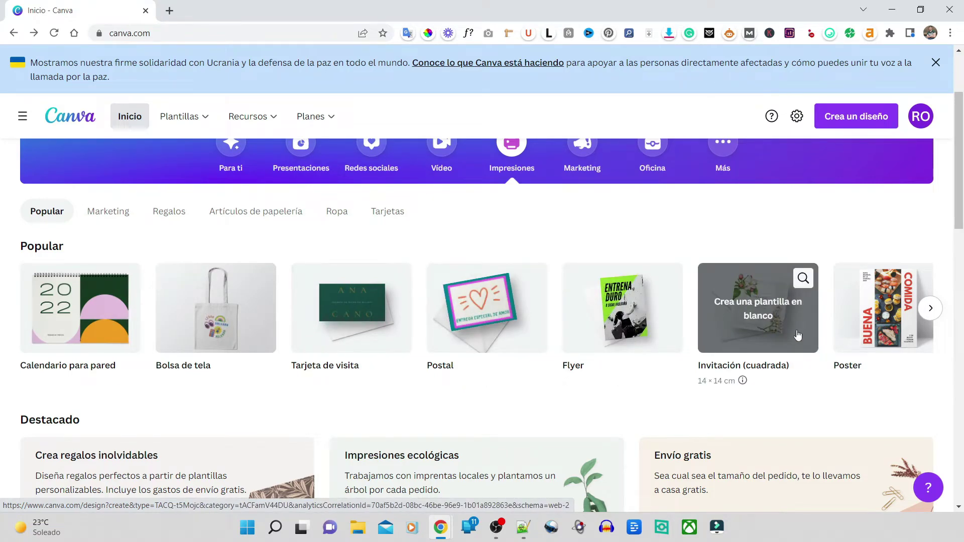
scroll(888, 402, "up", 3)
Step: Scroll through the Marketing design types, including Flyer and Poster
left_click(582, 286)
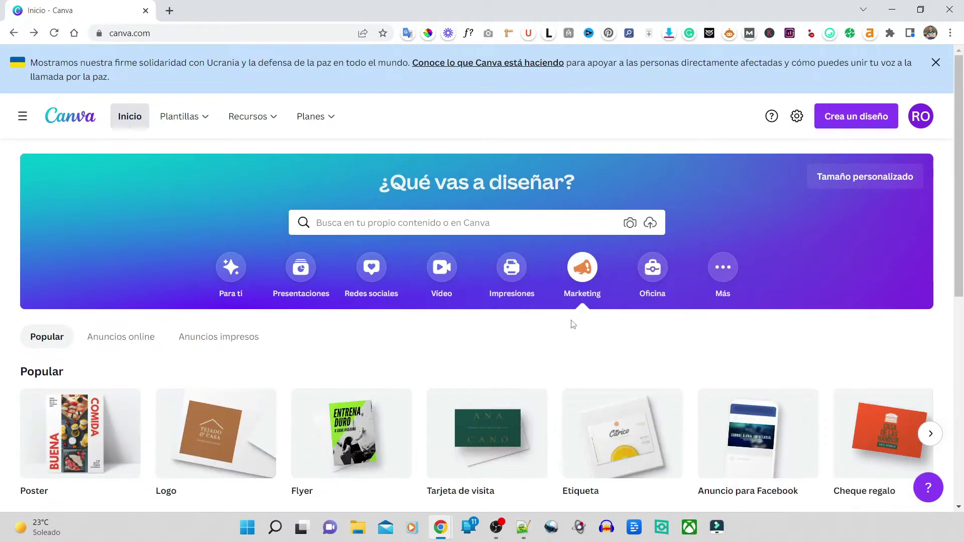
scroll(541, 349, "down", 3)
scroll(452, 332, "down", 1)
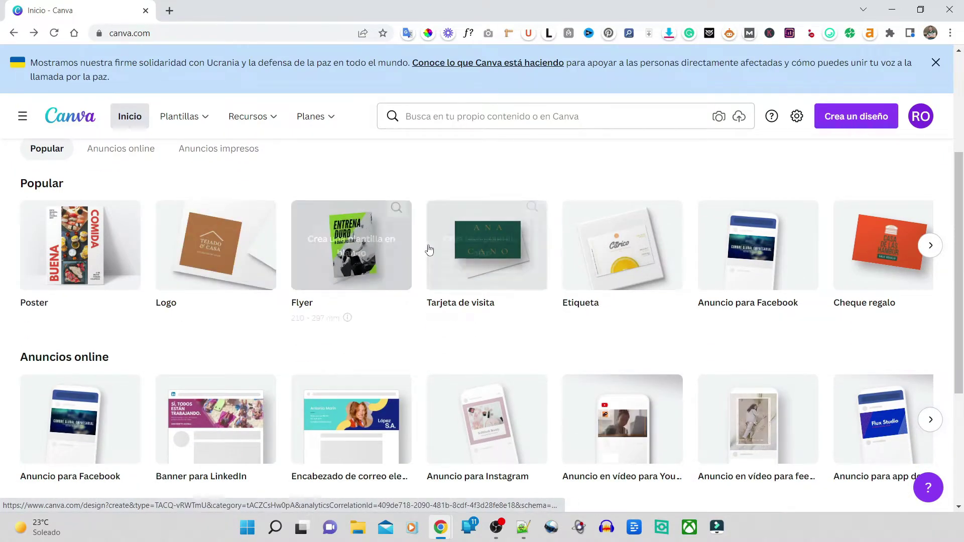
scroll(437, 249, "down", 2)
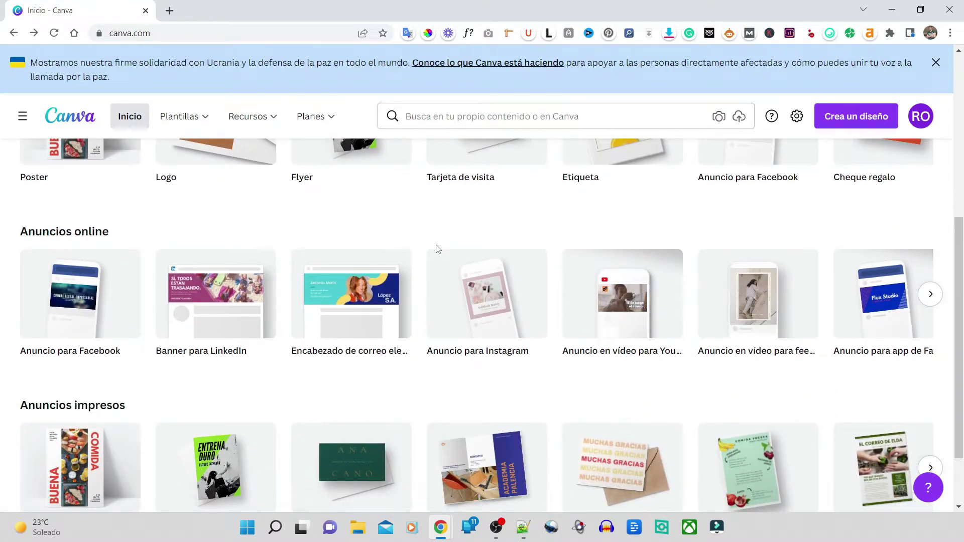
scroll(437, 250, "down", 2)
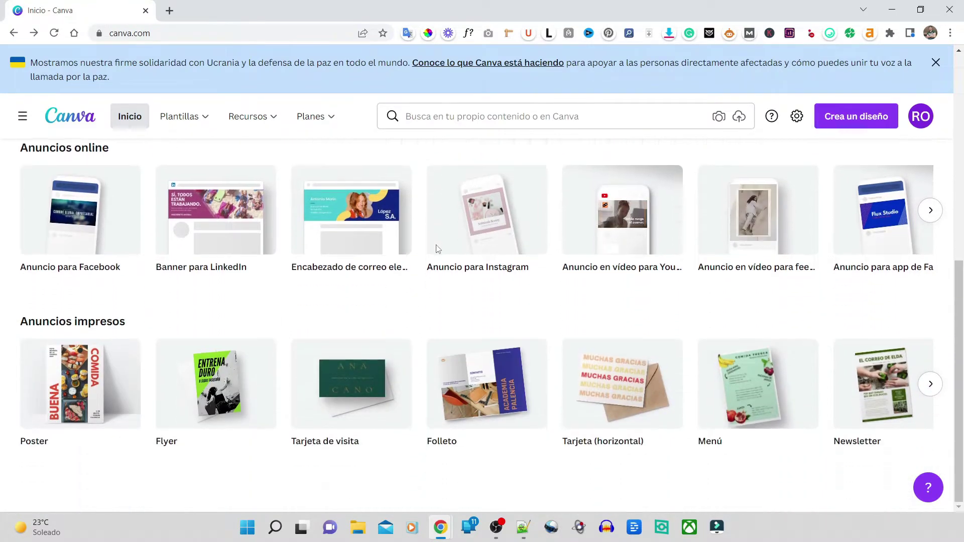
scroll(437, 249, "up", 5)
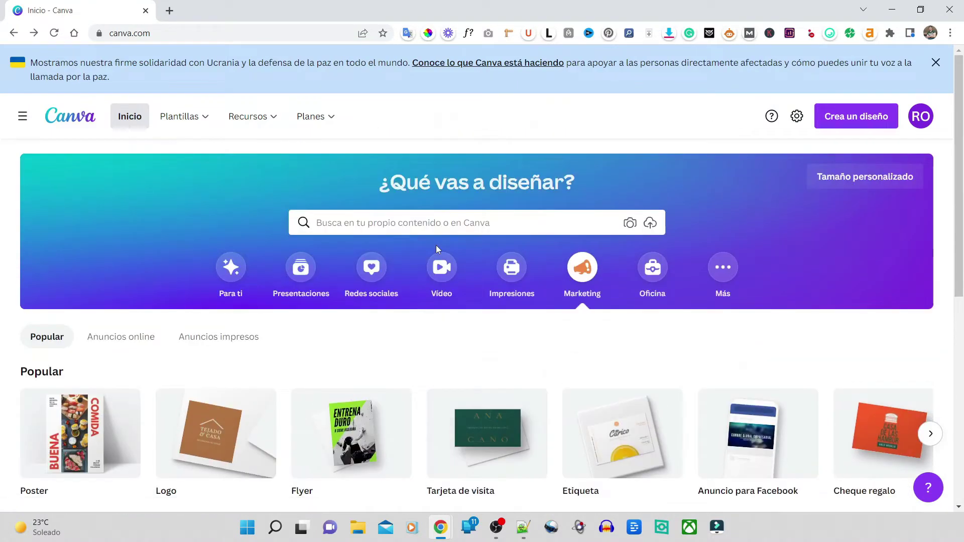
Step: Show the Redes sociales category and scroll through its Instagram and Facebook formats
left_click(922, 118)
left_click(521, 124)
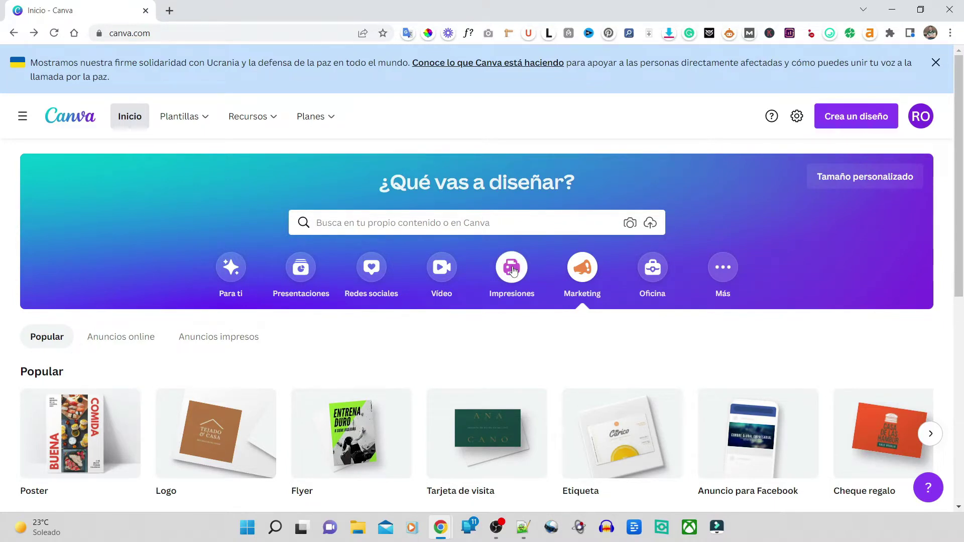
left_click(371, 267)
scroll(427, 279, "down", 5)
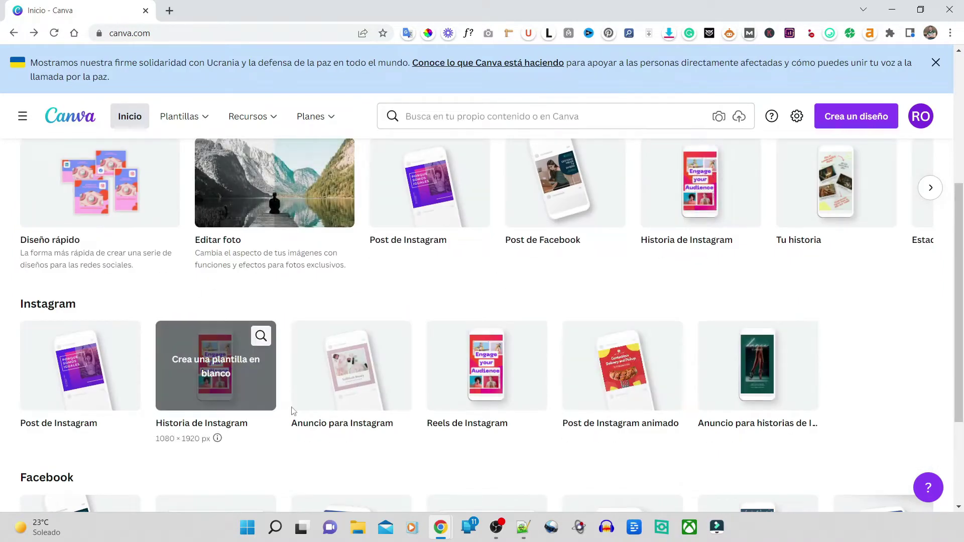
scroll(374, 408, "up", 3)
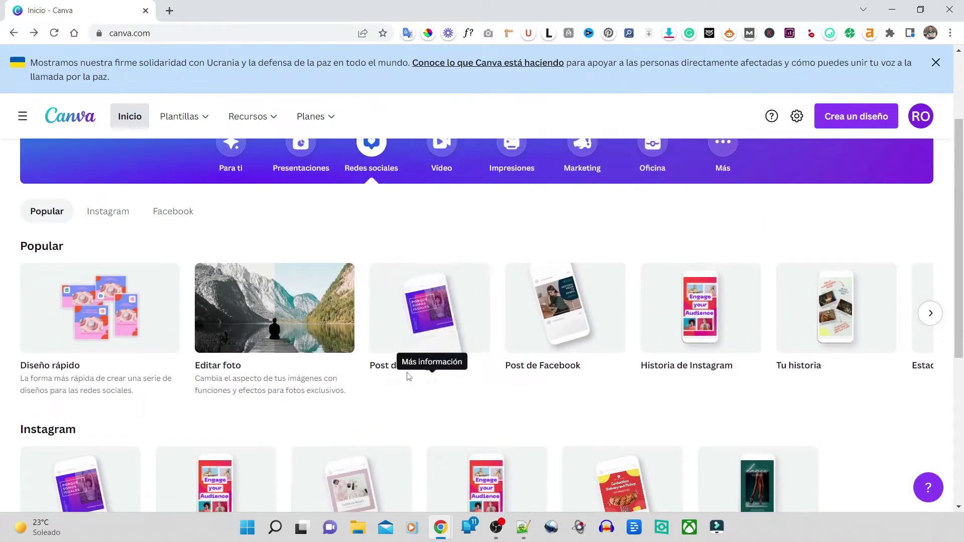
scroll(403, 359, "down", 3)
scroll(573, 358, "down", 3)
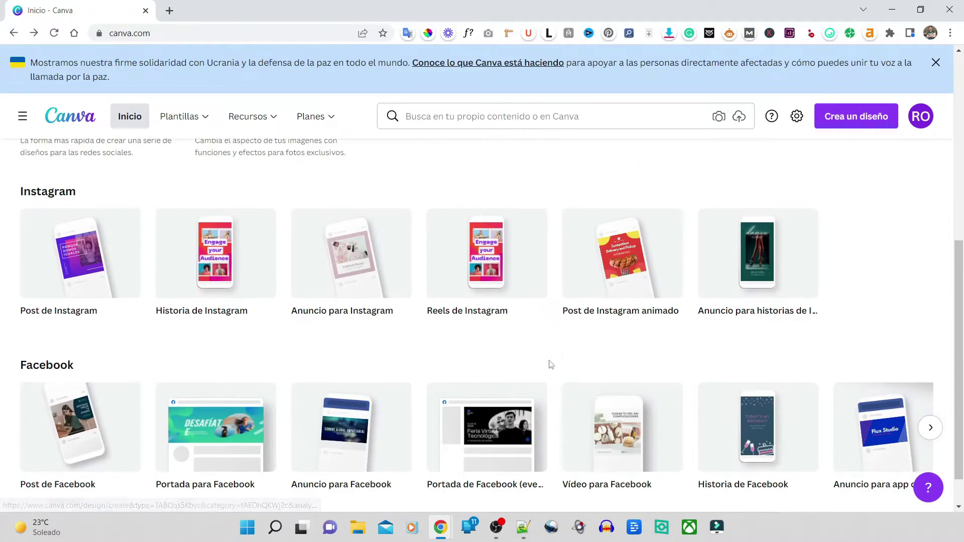
scroll(545, 361, "up", 5)
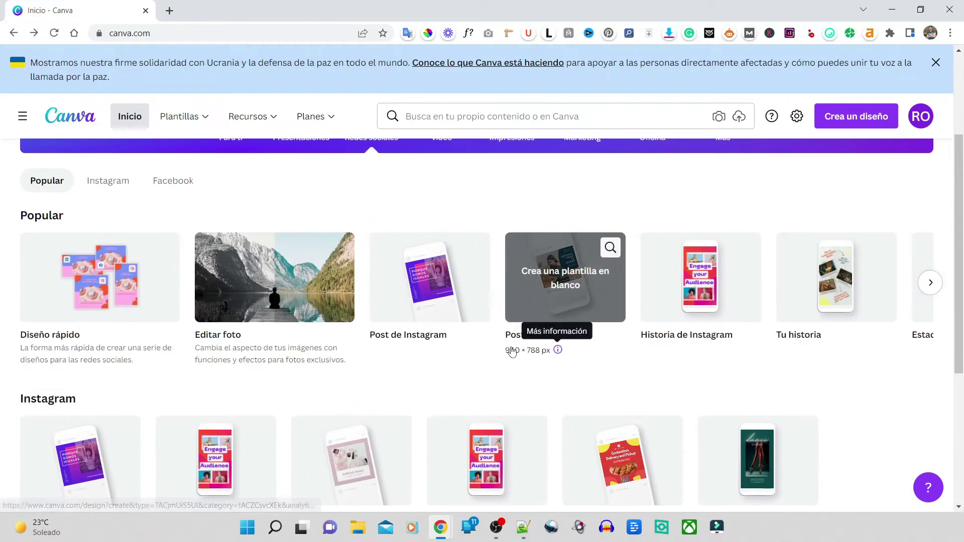
scroll(512, 352, "up", 1)
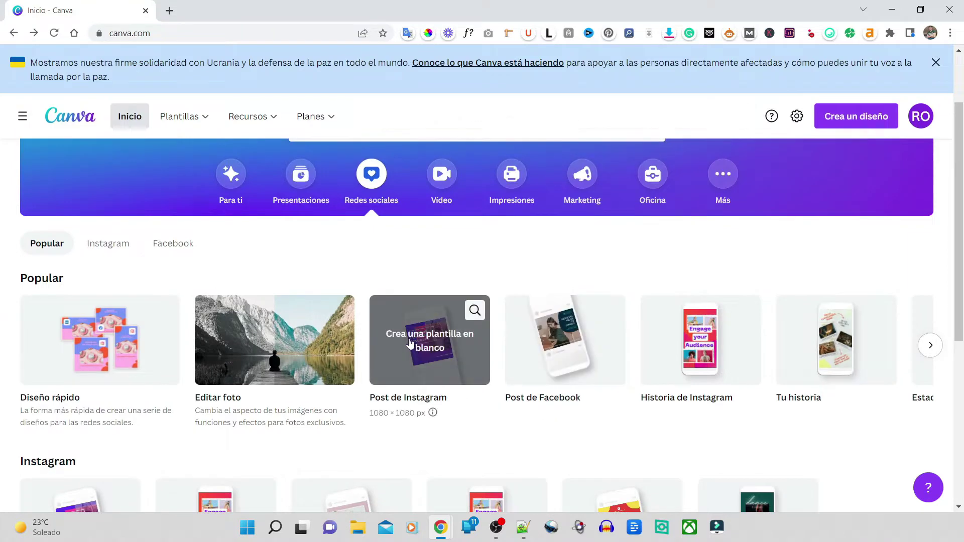
Step: Create a Post de Instagram design and apply the purple SILTON CASCOS BLANCOS template
left_click(419, 342)
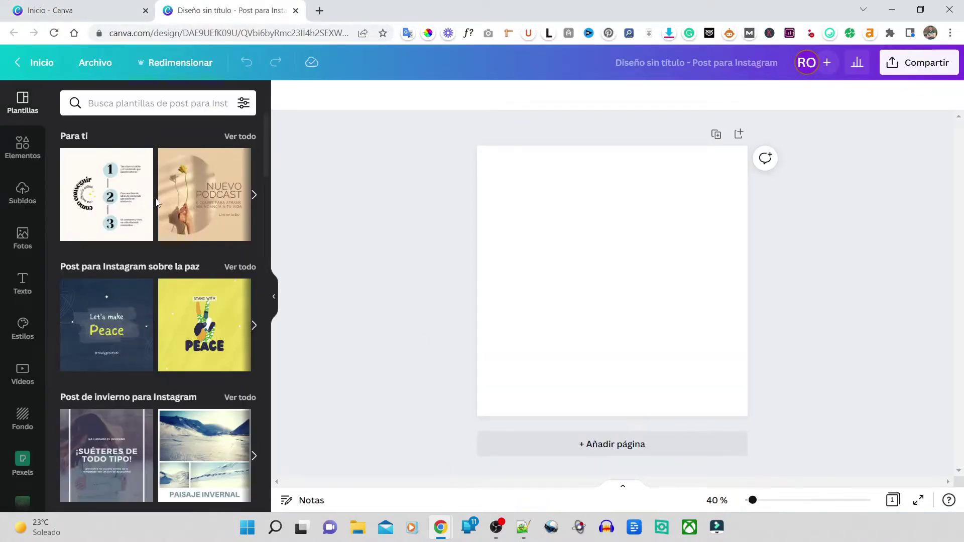
scroll(163, 210, "down", 7)
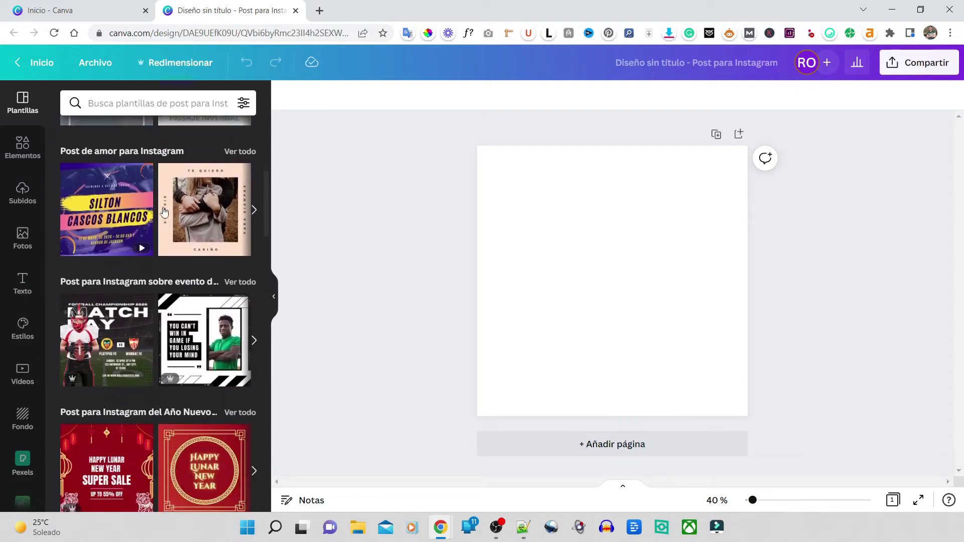
left_click(117, 193)
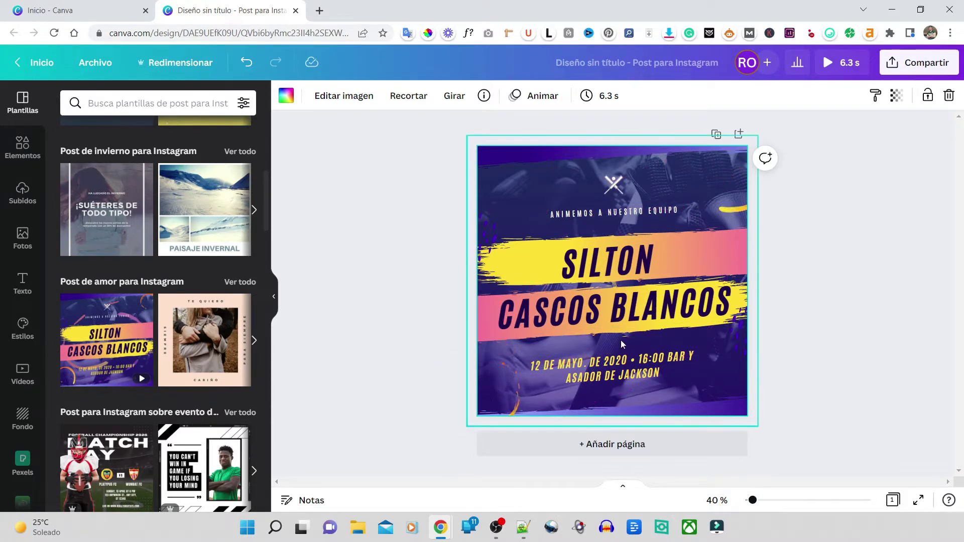
Step: Change the headline text to HOLA and move it onto the upper yellow brushstroke band
left_click(602, 265)
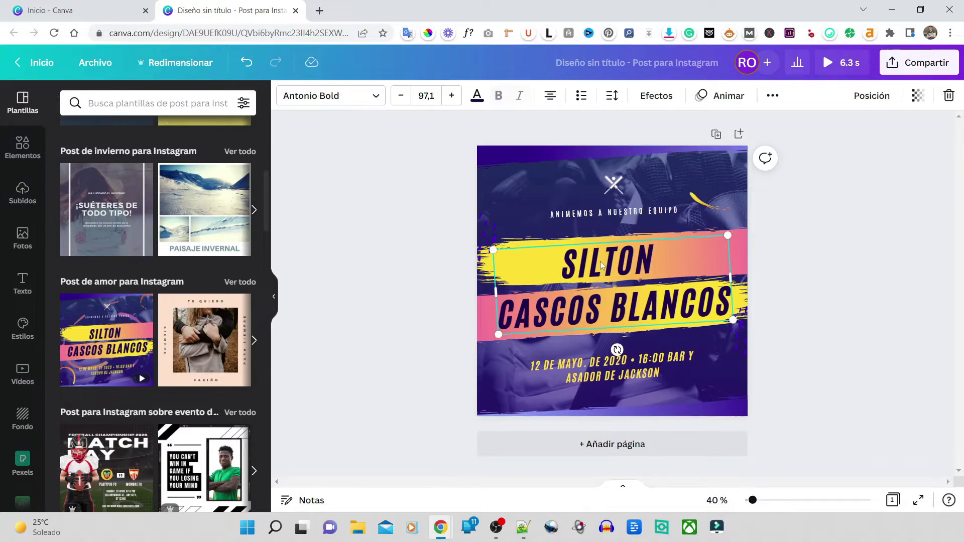
left_click(601, 261)
type("HO")
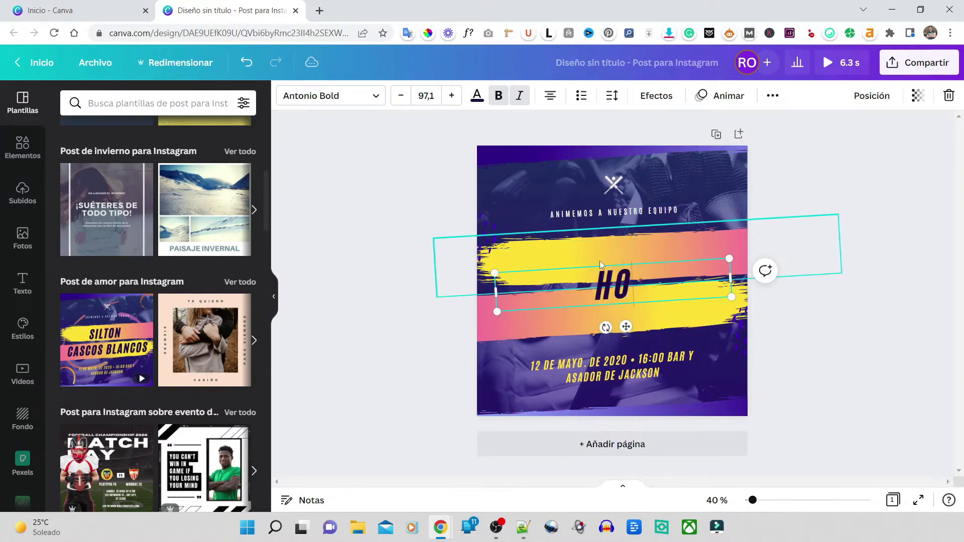
type("LA")
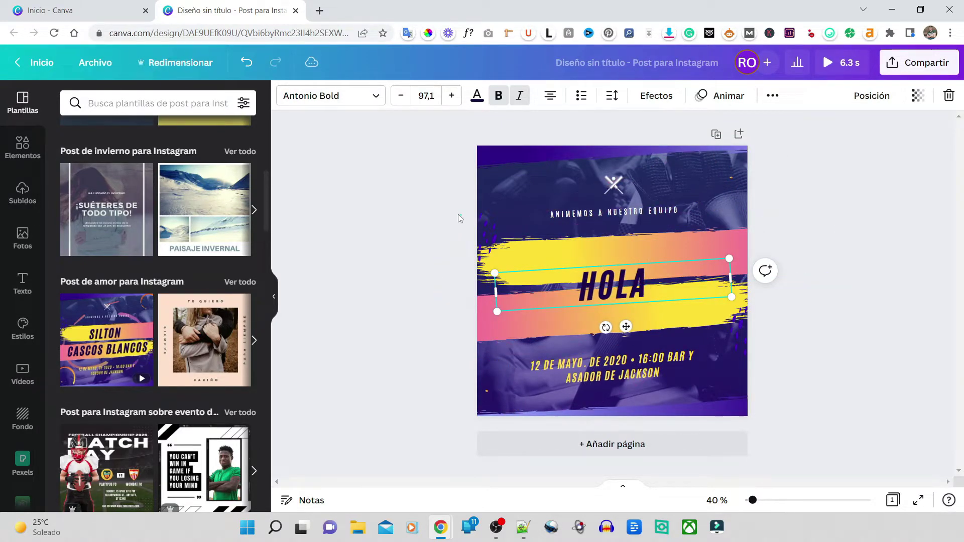
left_click(458, 217)
left_click(613, 285)
left_click_drag(625, 327, 623, 297)
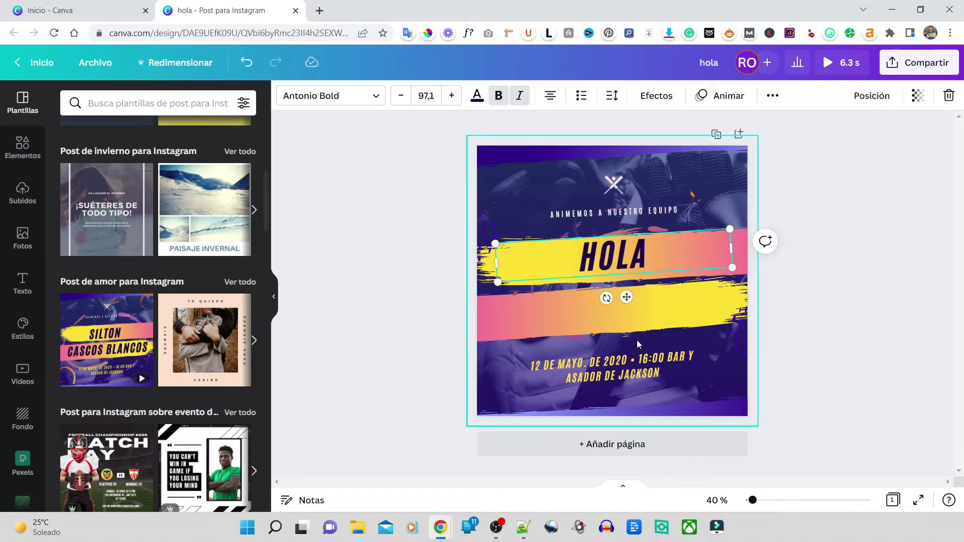
left_click(898, 346)
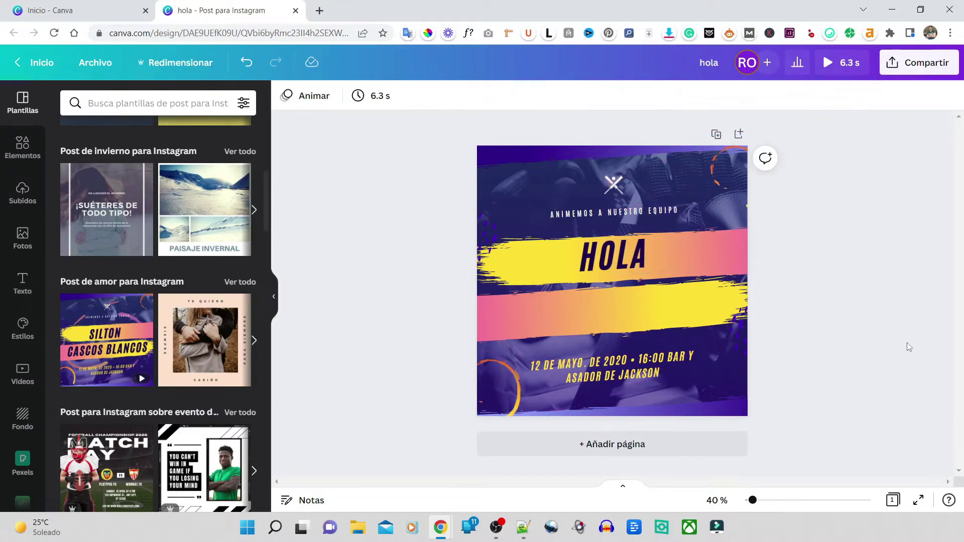
Step: Return to the home page and sign in to Canva with a Google account
left_click(36, 70)
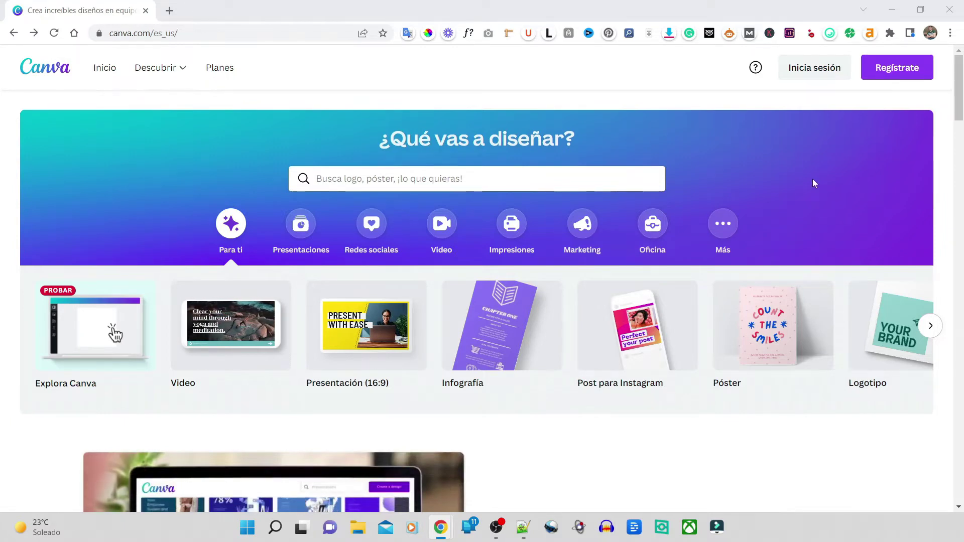
left_click(923, 73)
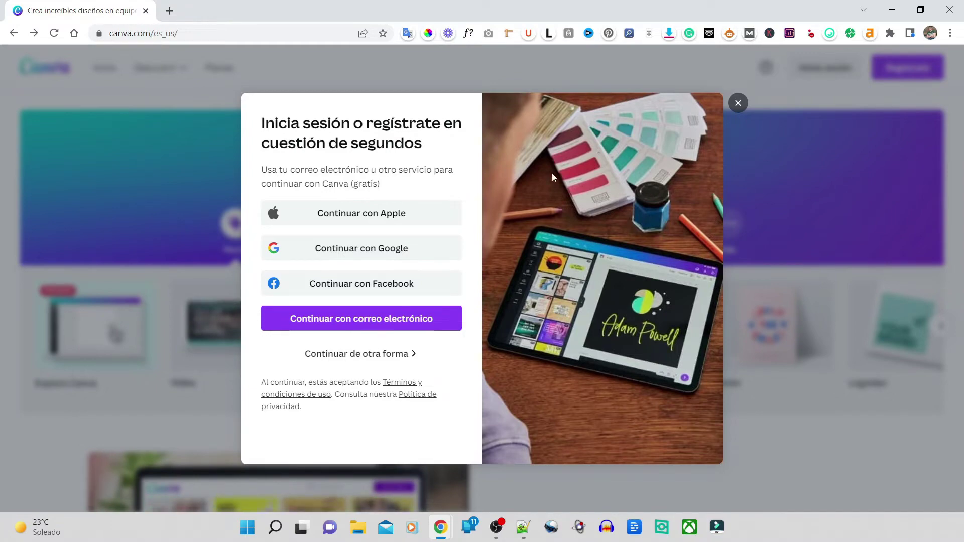
left_click(737, 103)
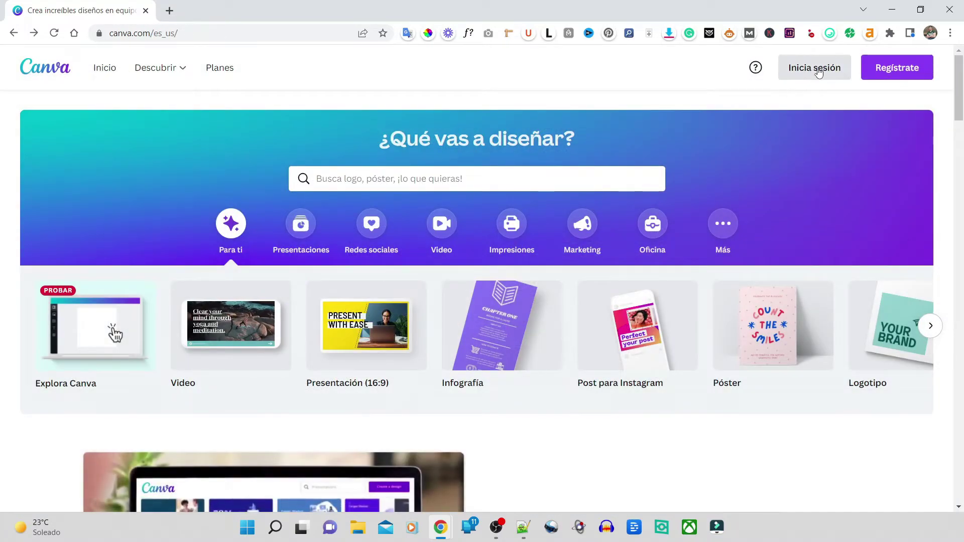
left_click(840, 72)
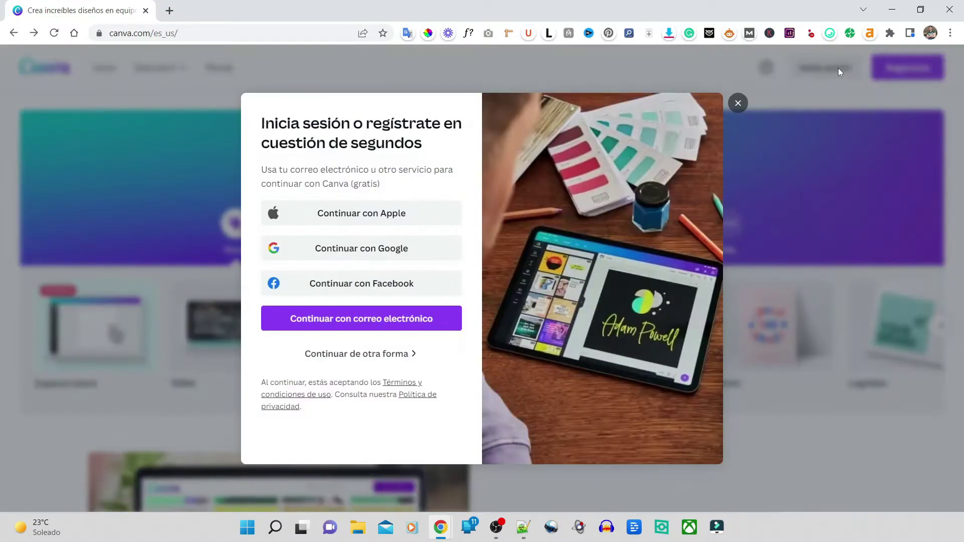
left_click(367, 248)
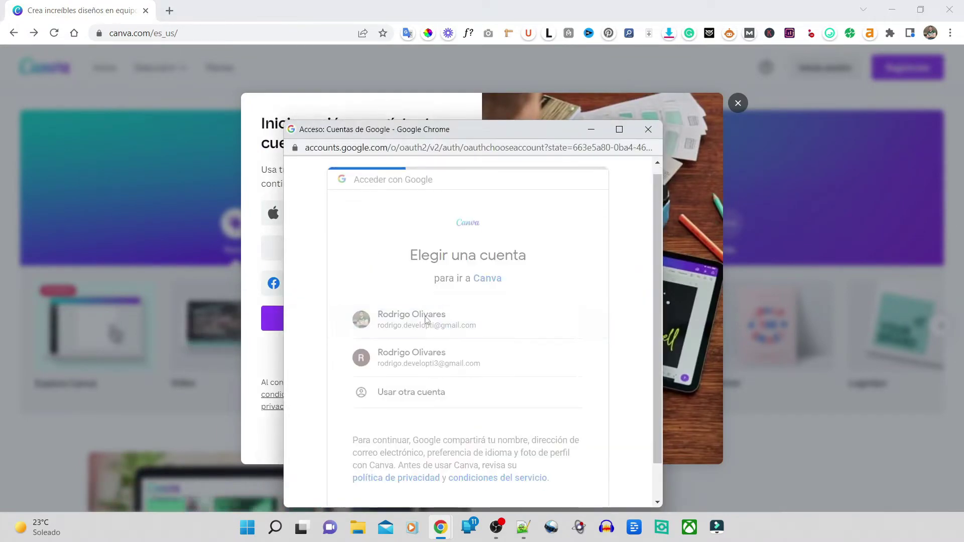
left_click(445, 328)
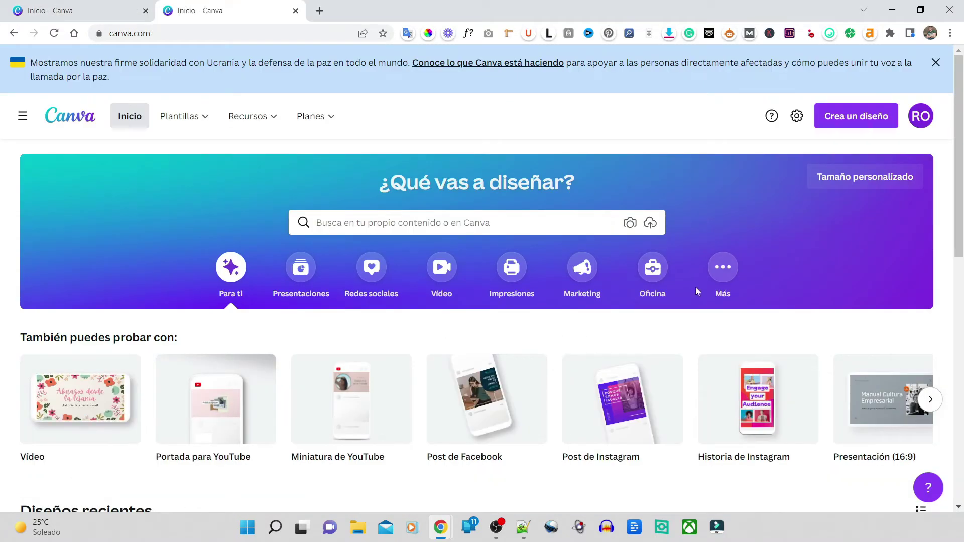
Step: Search 'logo' among design types and start a 500 × 500 px Logo design
left_click(891, 119)
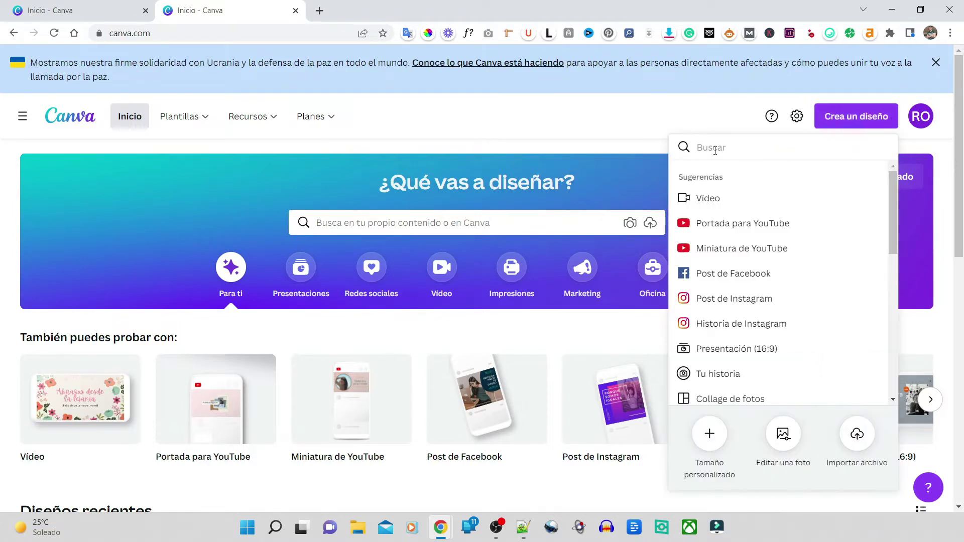
scroll(719, 201, "down", 4)
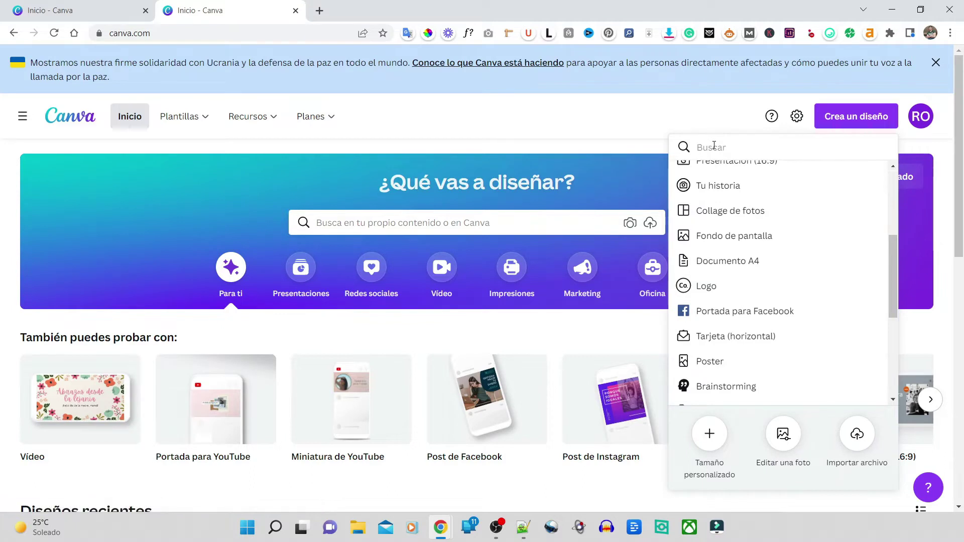
type("logo")
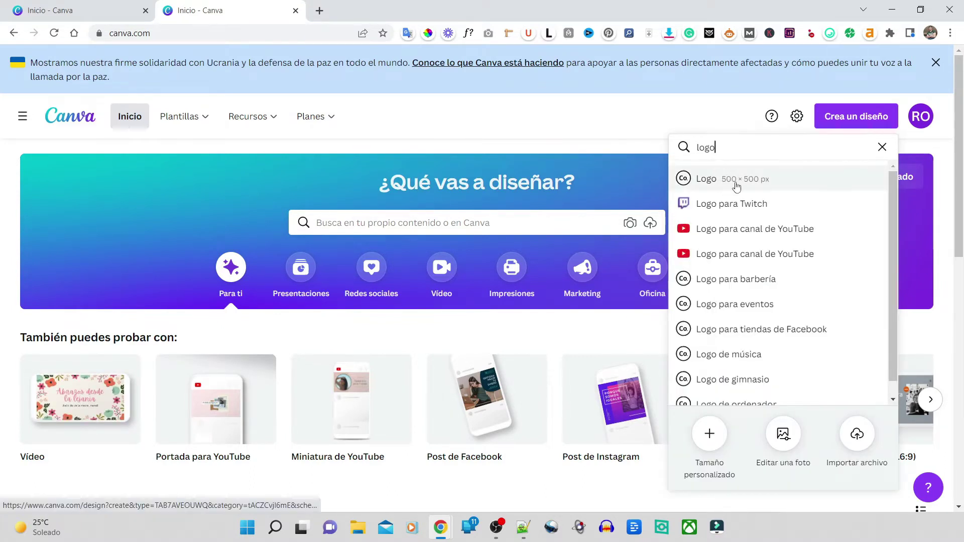
left_click(775, 184)
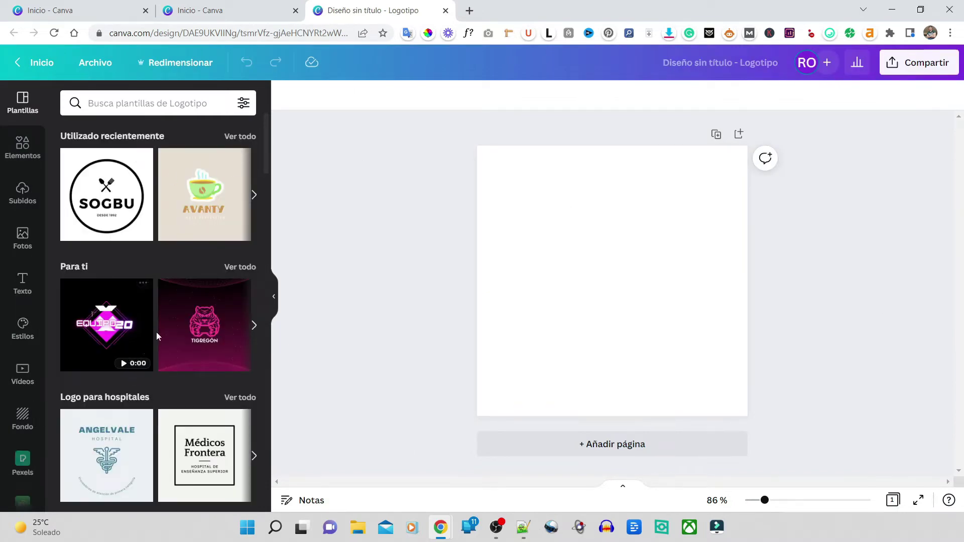
Step: Scroll through the logo template categories, such as Logo para banda
scroll(166, 213, "down", 7)
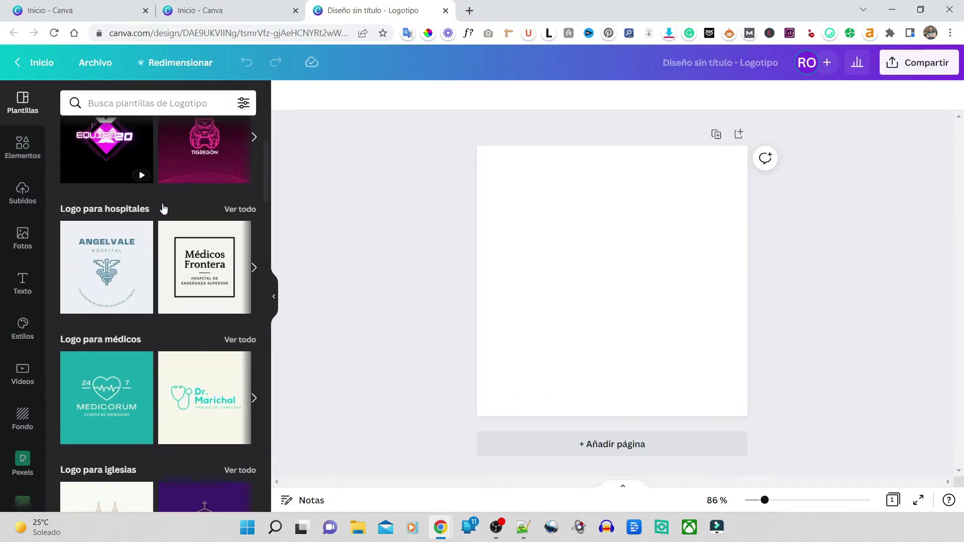
scroll(163, 207, "down", 2)
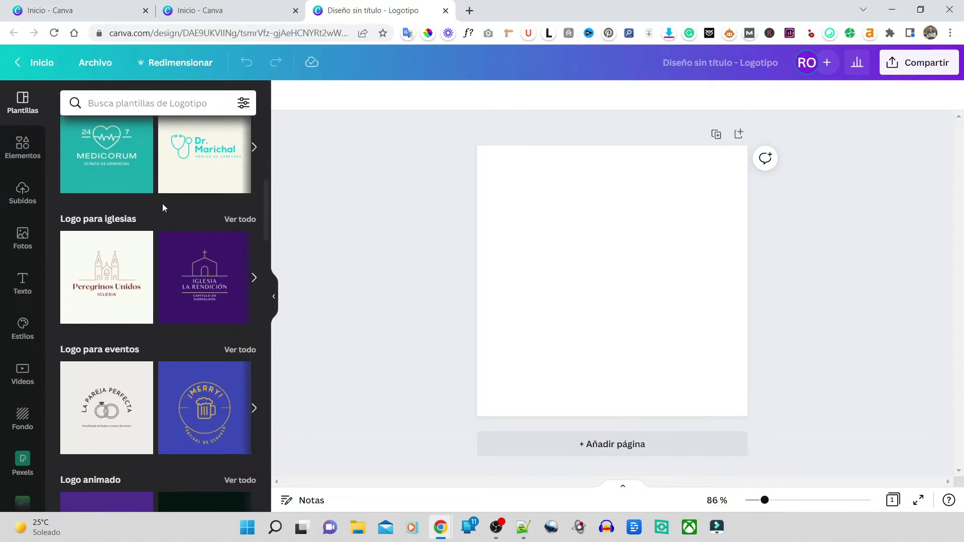
scroll(162, 207, "down", 8)
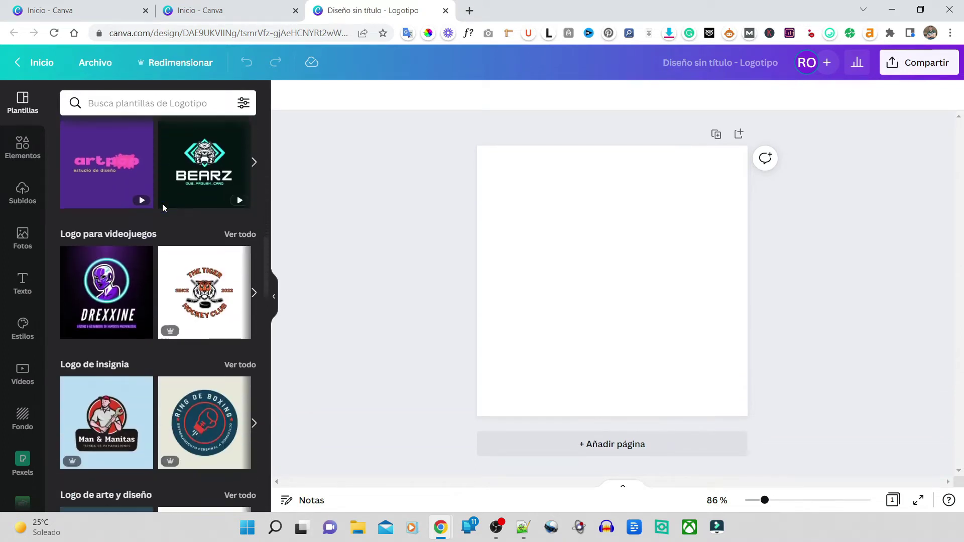
scroll(163, 208, "down", 4)
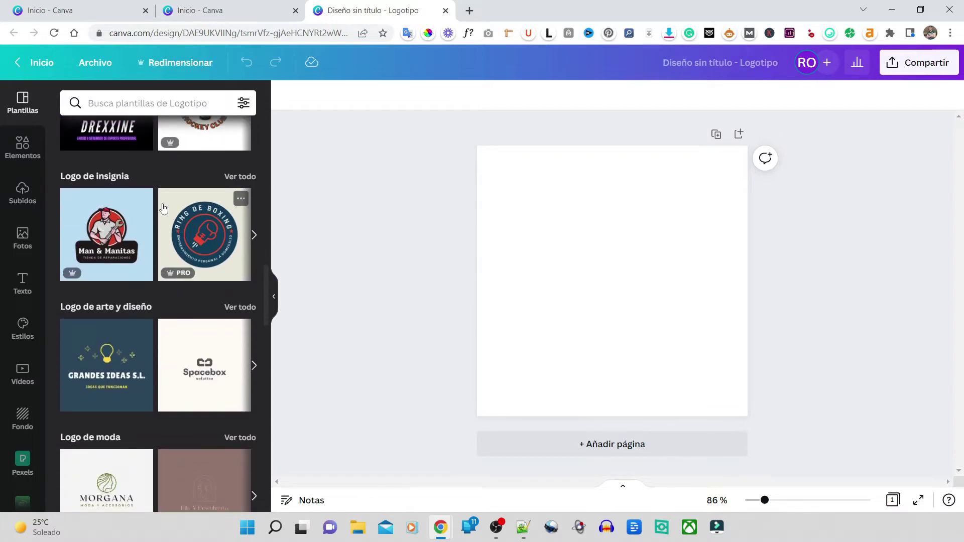
scroll(164, 208, "down", 3)
scroll(164, 208, "down", 6)
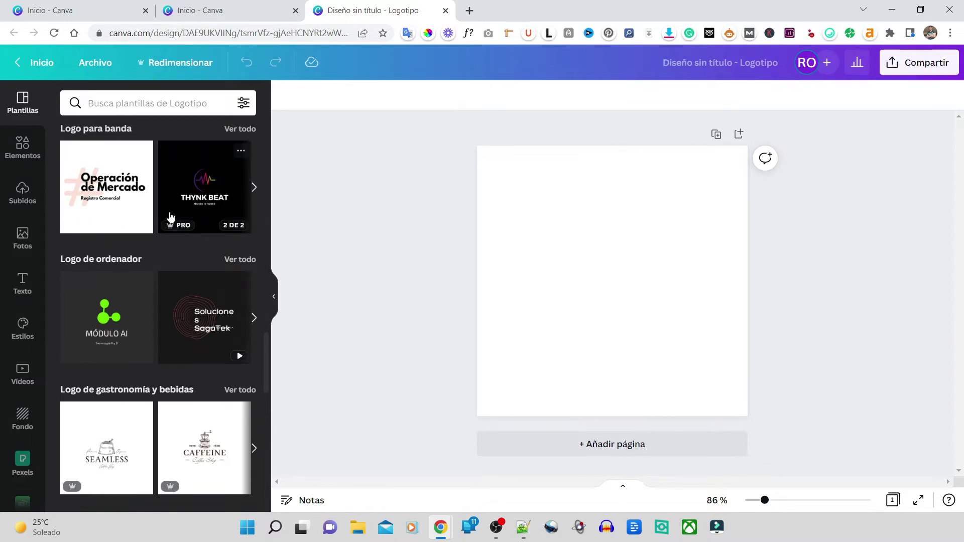
scroll(164, 208, "down", 9)
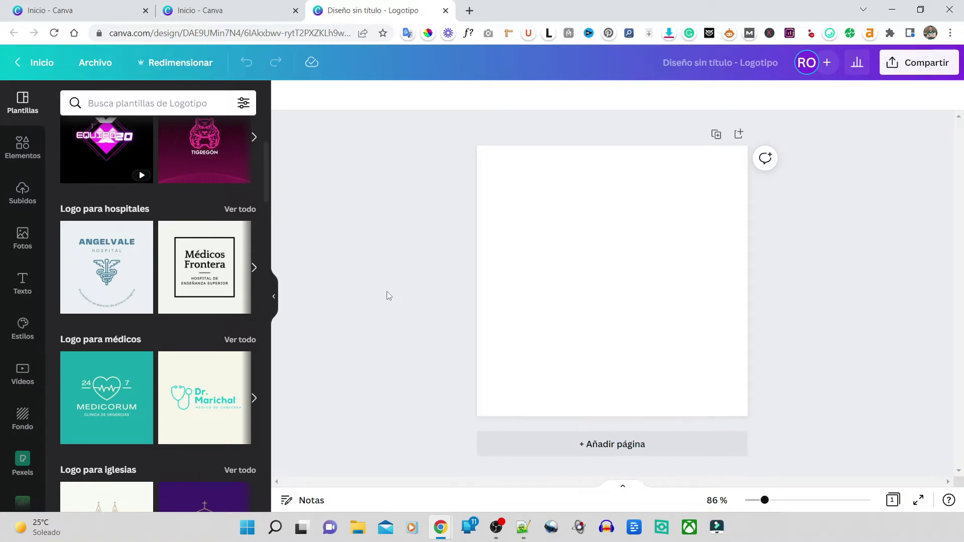
Step: Search the logo templates for 'restaurante', then for 'dentista'
left_click(152, 104)
type("res")
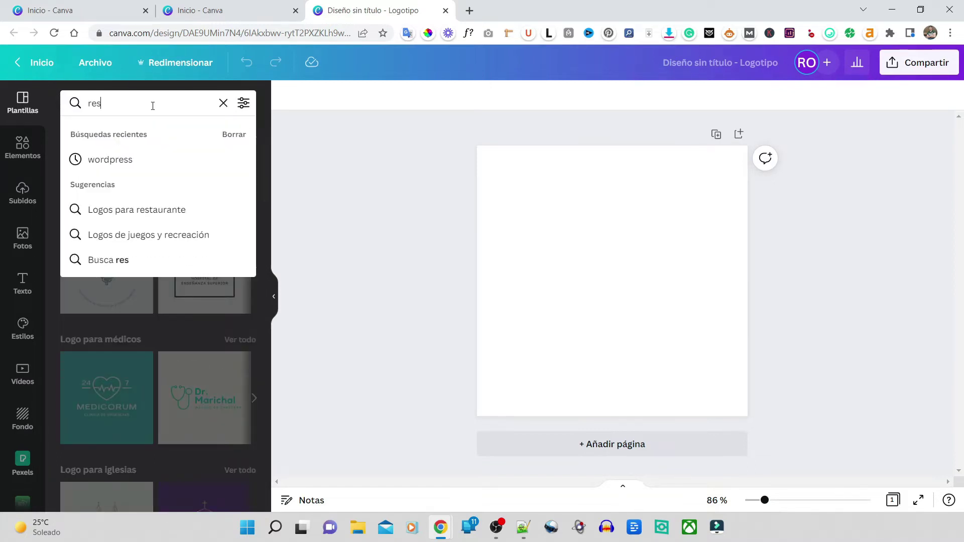
type("taurante")
key("Return")
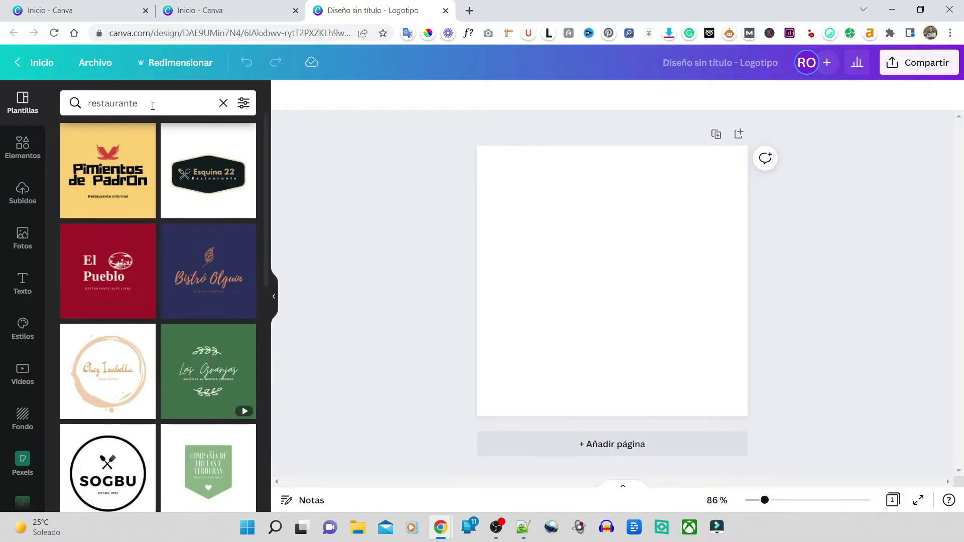
scroll(146, 203, "down", 6)
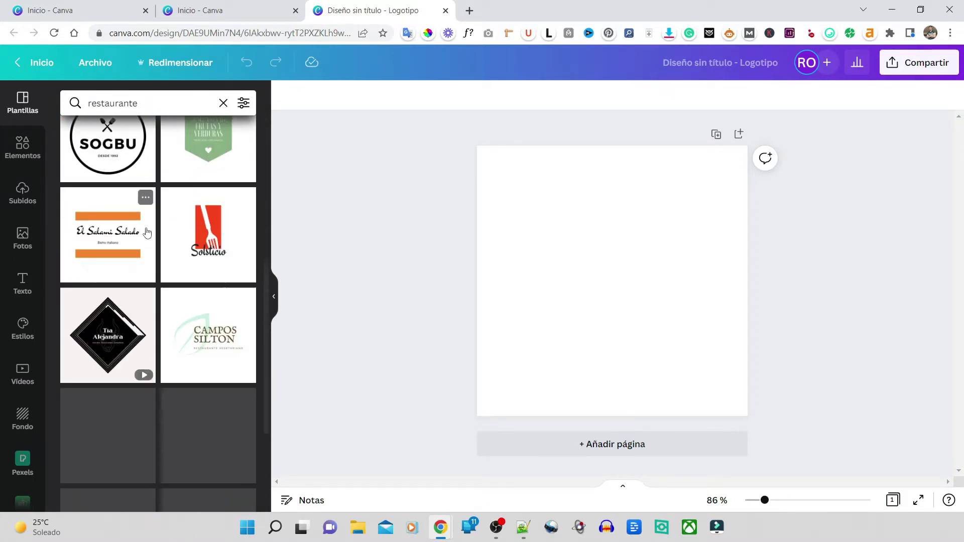
left_click(20, 96)
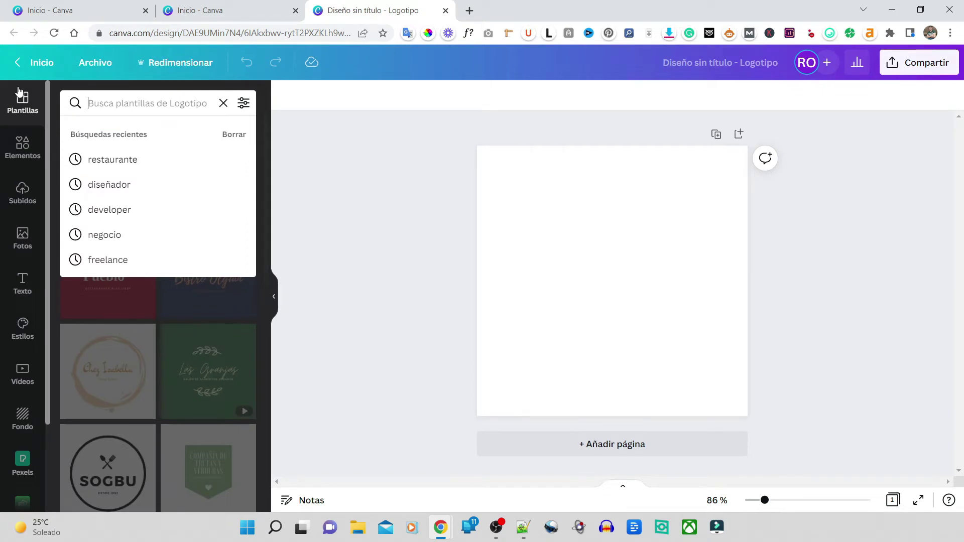
type("dentista")
key("Return")
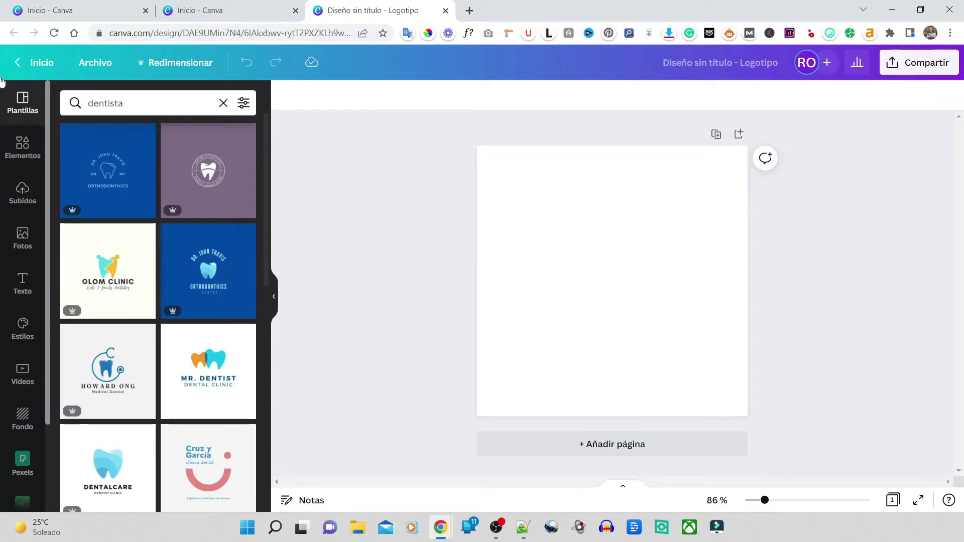
Step: Replace the search term with 'fotografo' and browse the photographer logo templates
left_click(136, 103)
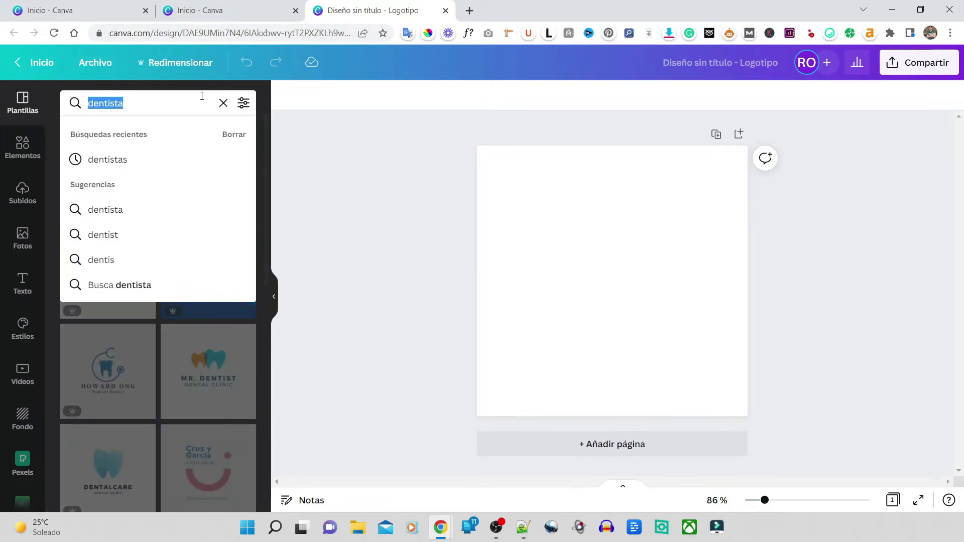
key("BackSpace")
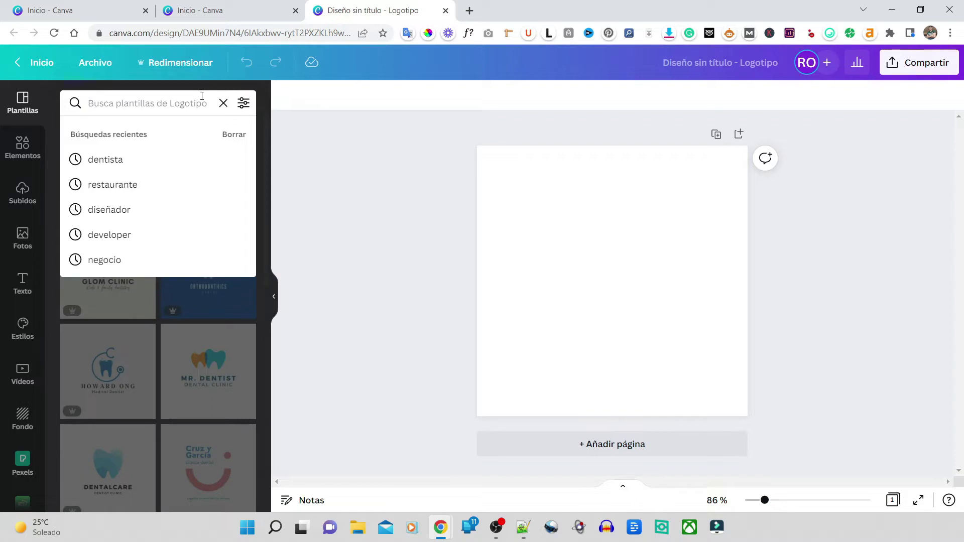
key("ctrl+z")
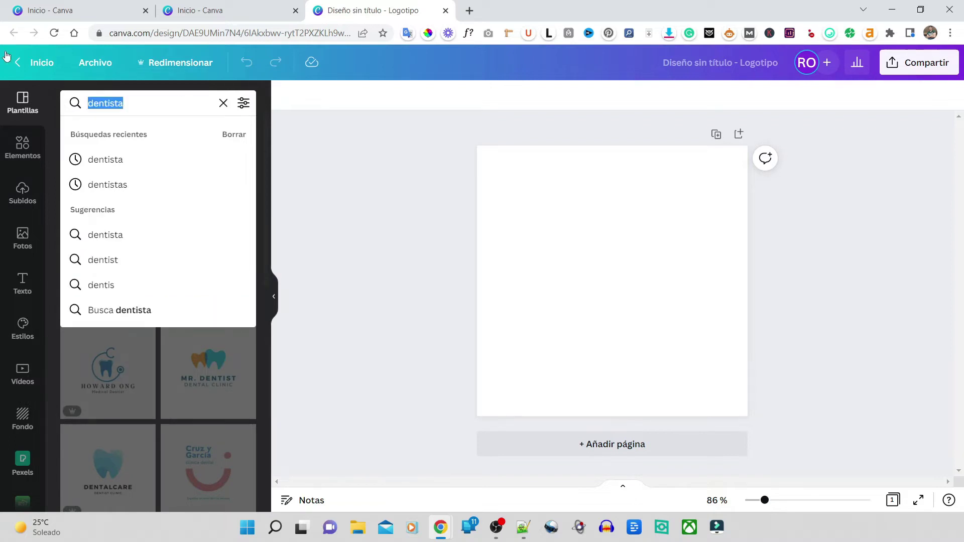
type("fotografo")
key("Return")
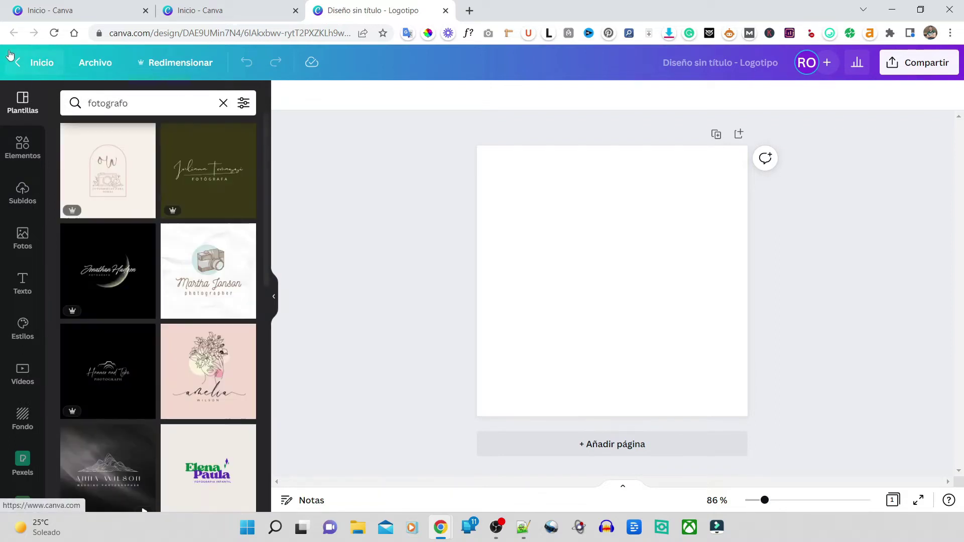
scroll(163, 223, "down", 5)
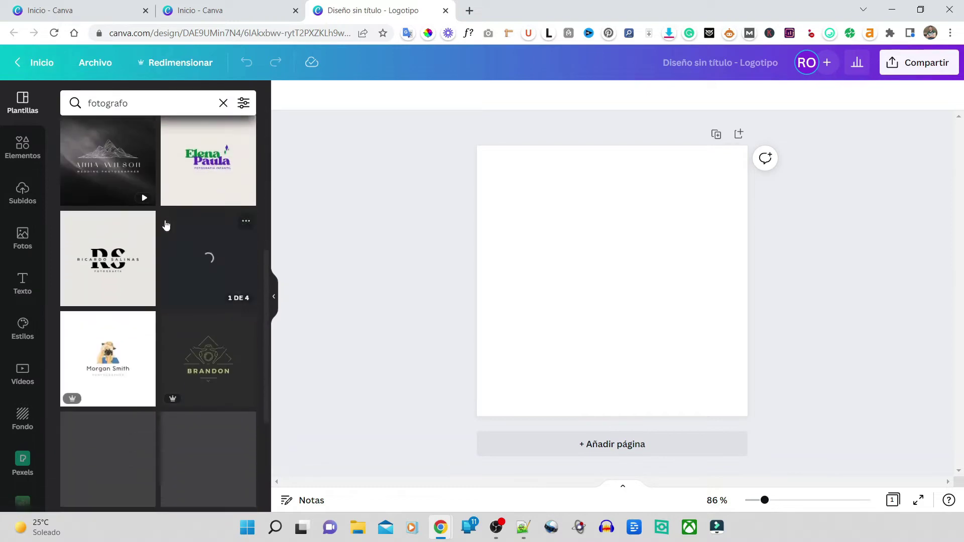
scroll(166, 231, "down", 10)
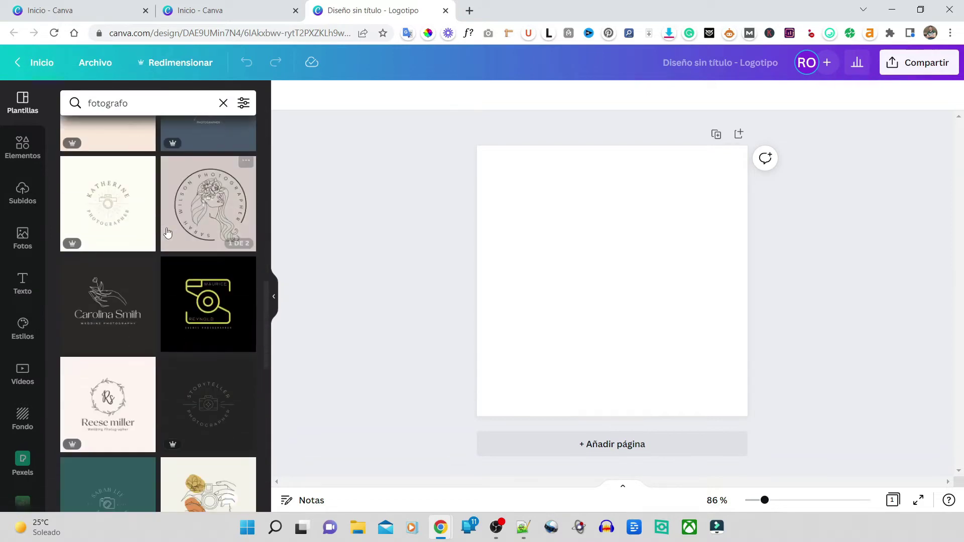
Step: Search for 'pintor' and browse the painter logo templates
left_click(223, 103)
type("pintor")
key("Return")
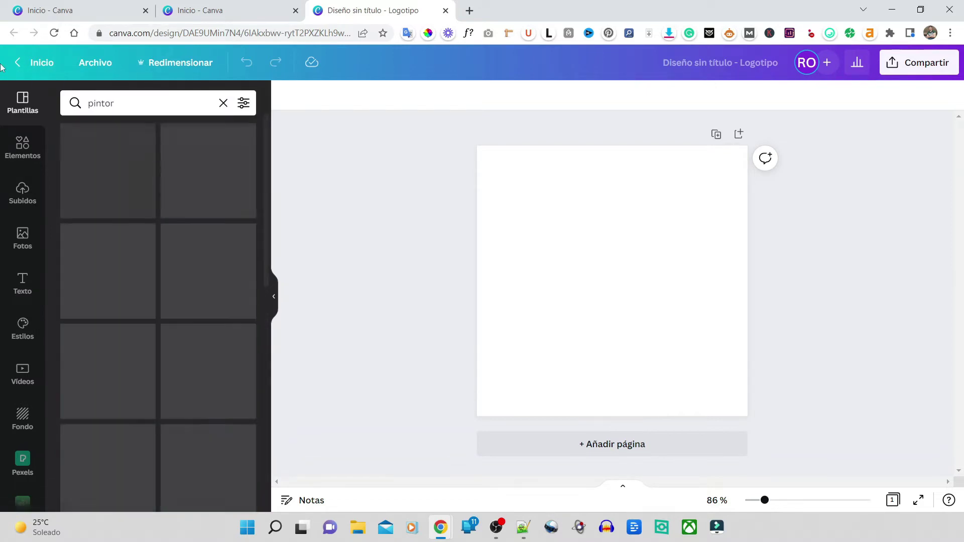
scroll(181, 277, "down", 5)
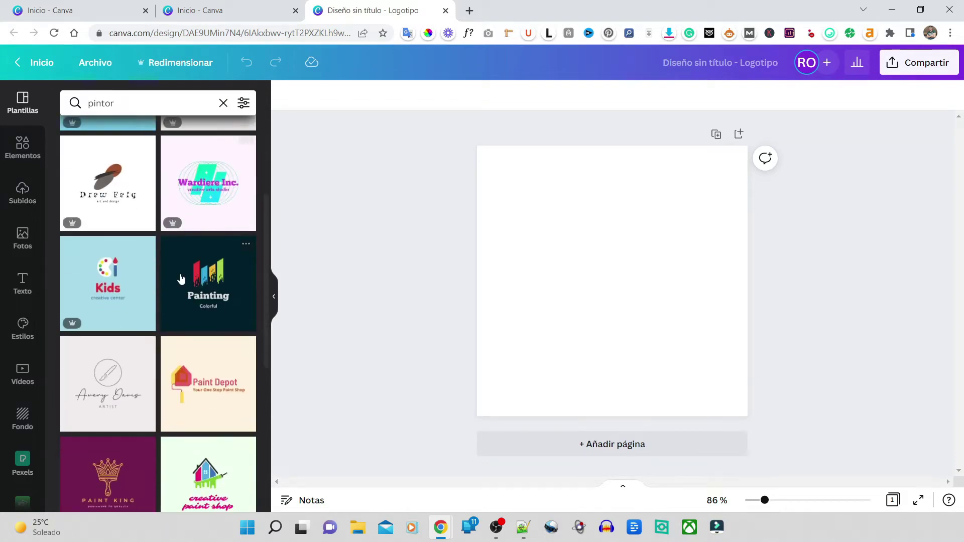
scroll(181, 277, "down", 6)
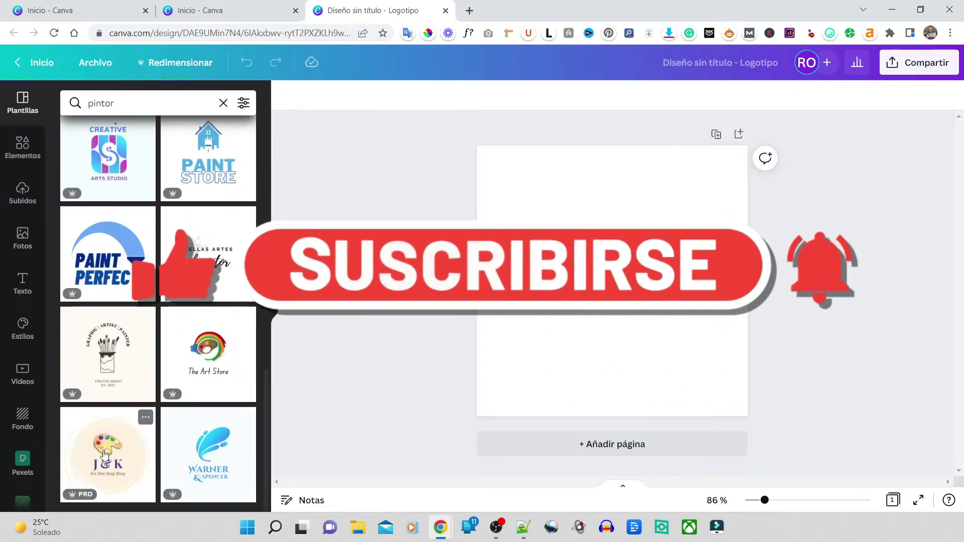
scroll(105, 452, "up", 10)
Step: Search for 'freelance' and scroll through the freelance logo templates
left_click(135, 105)
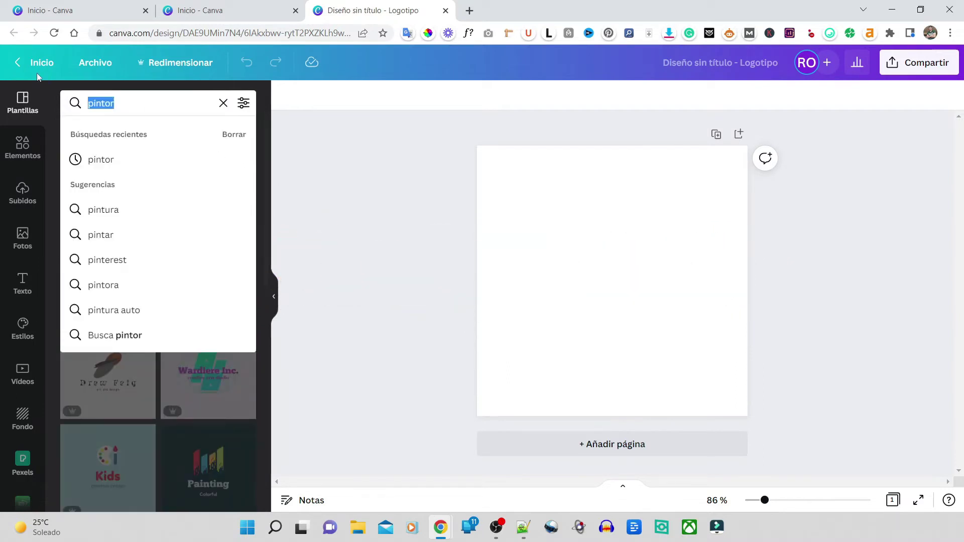
type("freelanc")
type("e")
key("Return")
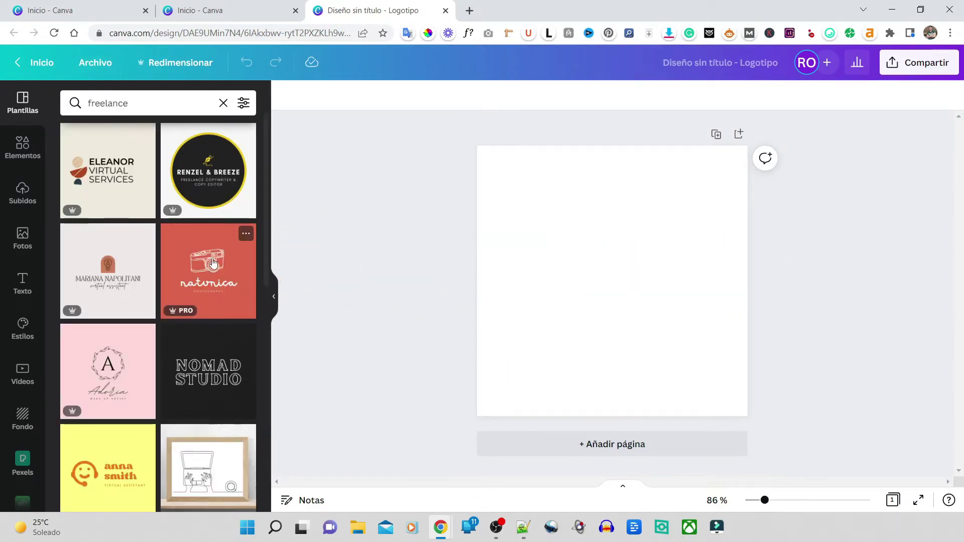
scroll(189, 269, "down", 3)
scroll(164, 341, "down", 6)
scroll(165, 342, "down", 2)
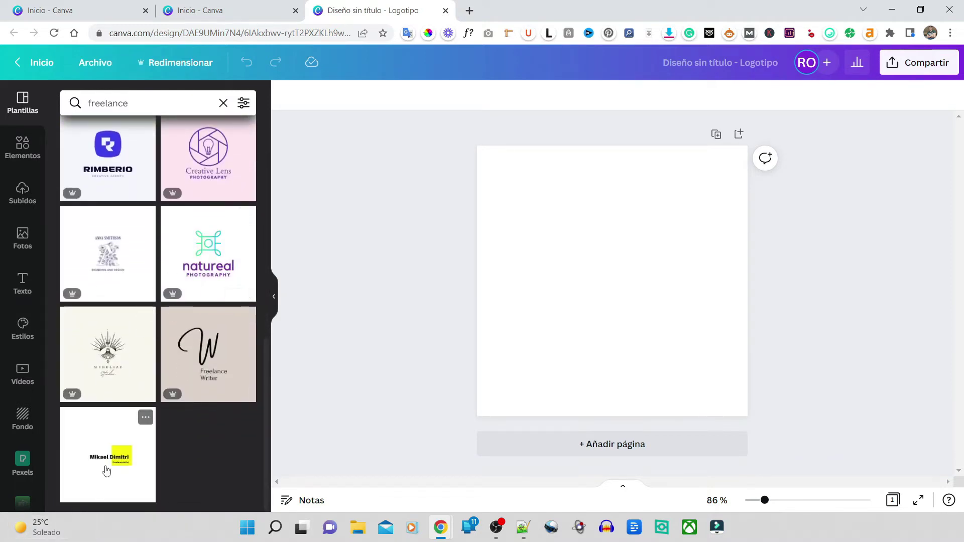
Step: Apply the yellow-square freelance template, replace its sample name with the designer's full name, and widen the box
left_click(108, 457)
double_click(592, 286)
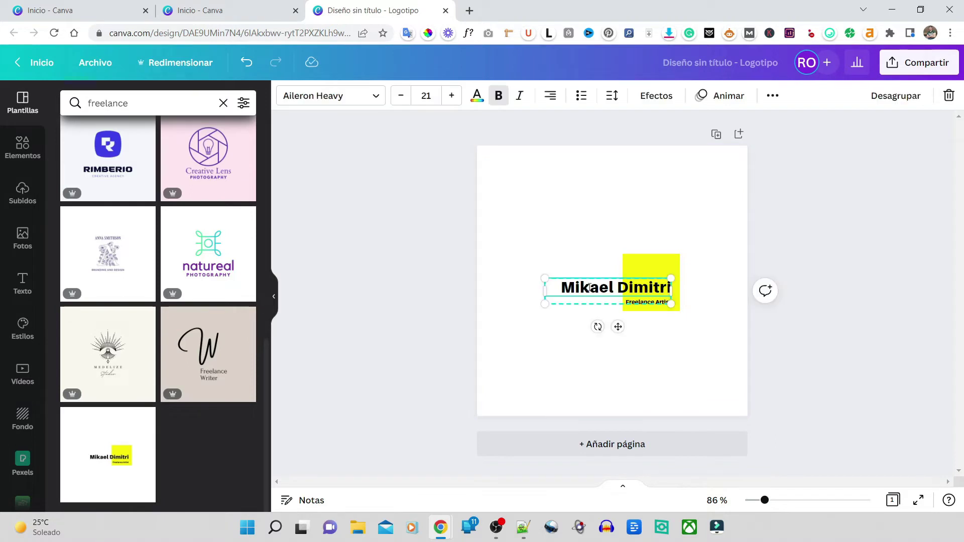
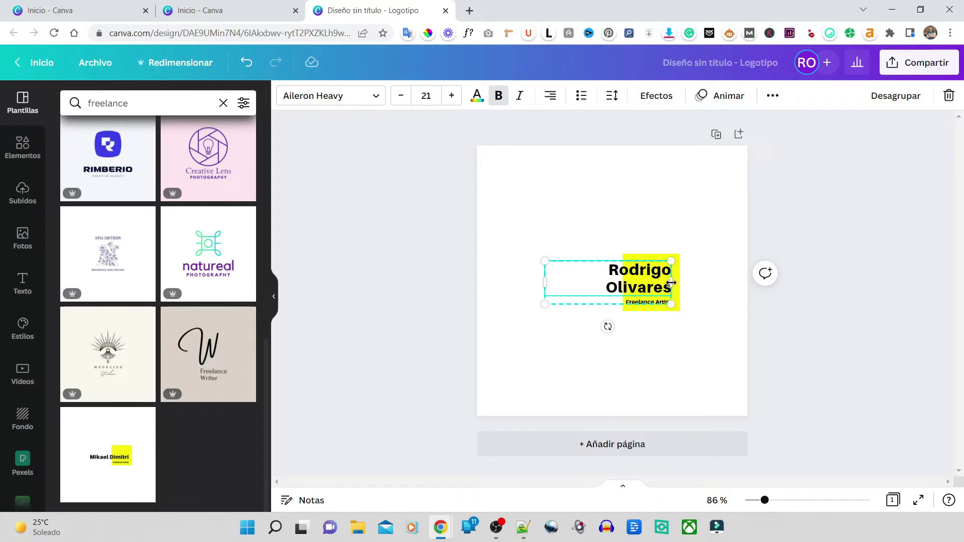
left_click_drag(671, 283, 686, 290)
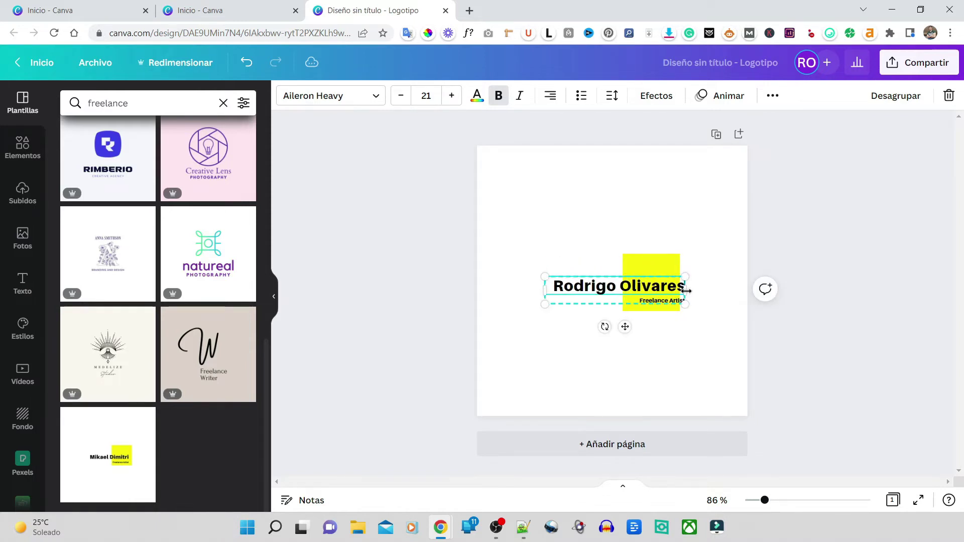
Step: Move the name and tagline block onto the alignment guide over the yellow square, zoomed to 208%
left_click(794, 318)
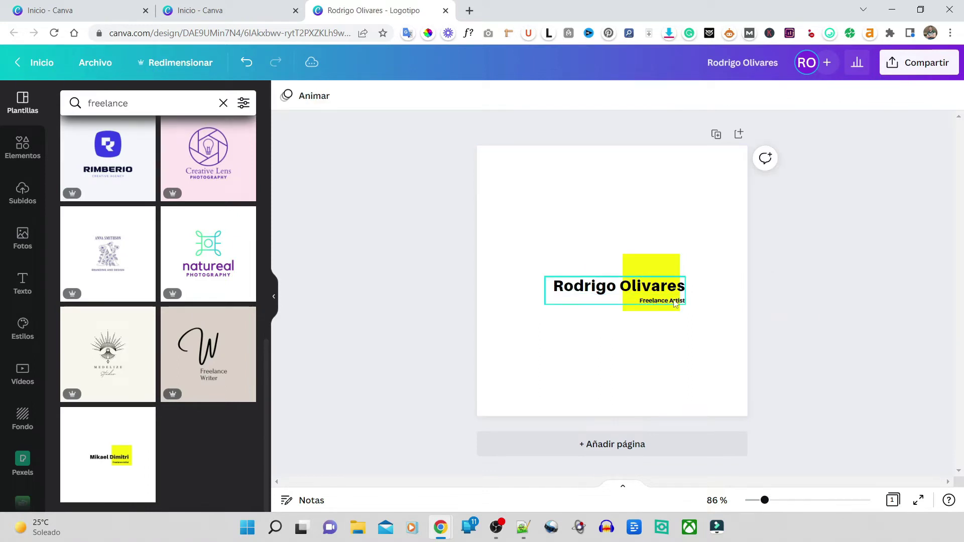
left_click_drag(595, 286, 590, 276)
left_click_drag(764, 500, 795, 505)
mouse_move(554, 281)
left_mouse_down()
mouse_move(554, 328)
mouse_move(555, 270)
mouse_move(554, 292)
mouse_move(551, 279)
left_mouse_up()
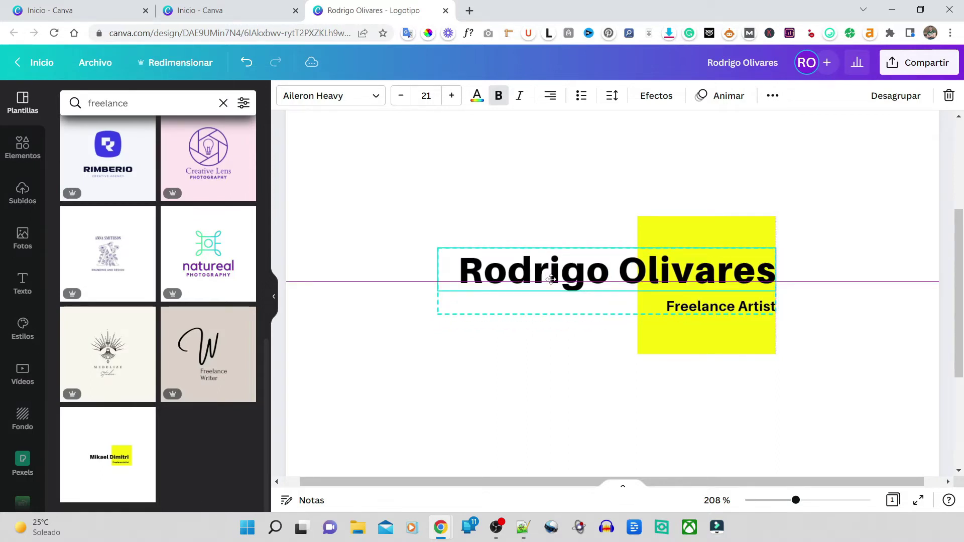
left_click_drag(551, 279, 552, 280)
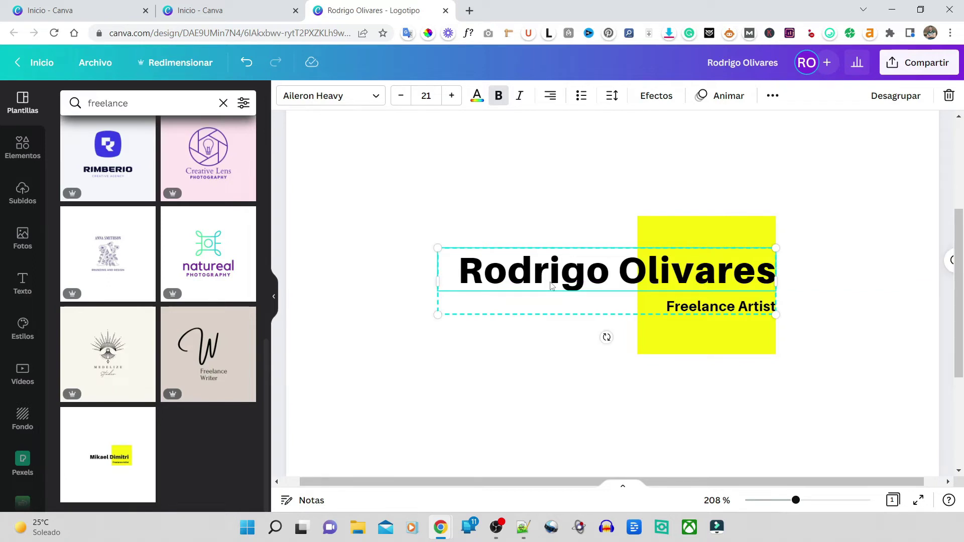
left_click(620, 185)
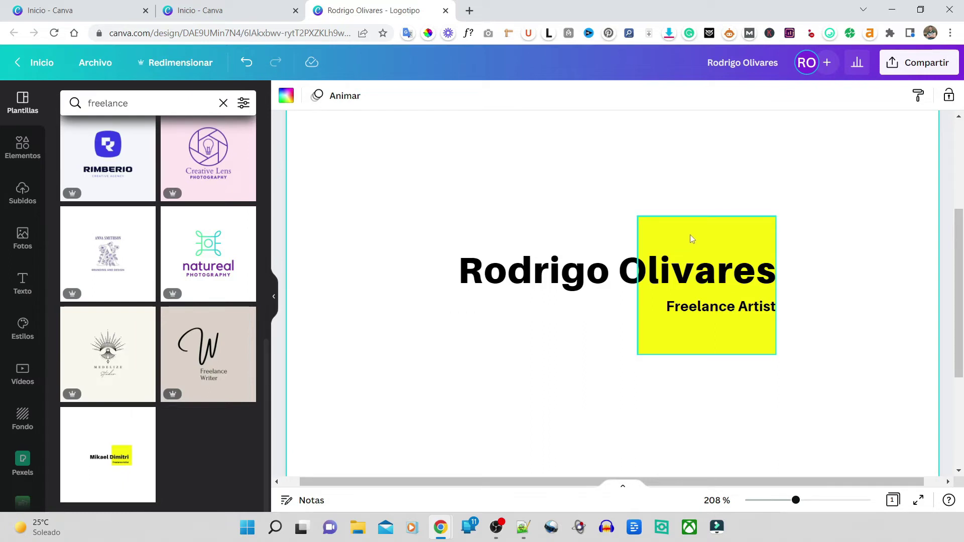
Step: Replace the 'Freelance Artist' tagline with 'Desarrollador Web', then select the yellow square
double_click(720, 302)
key("ctrl+a")
type("Desarrollador Web")
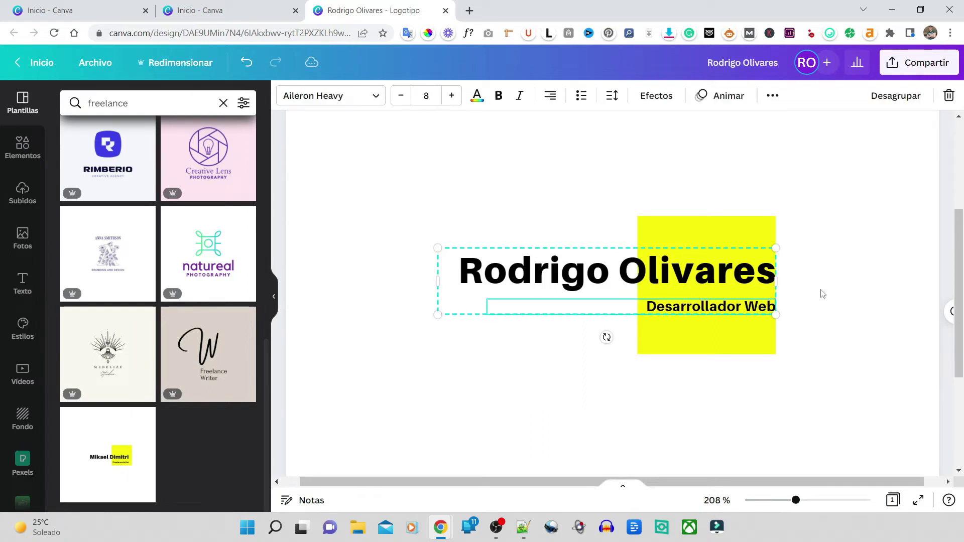
left_click(809, 282)
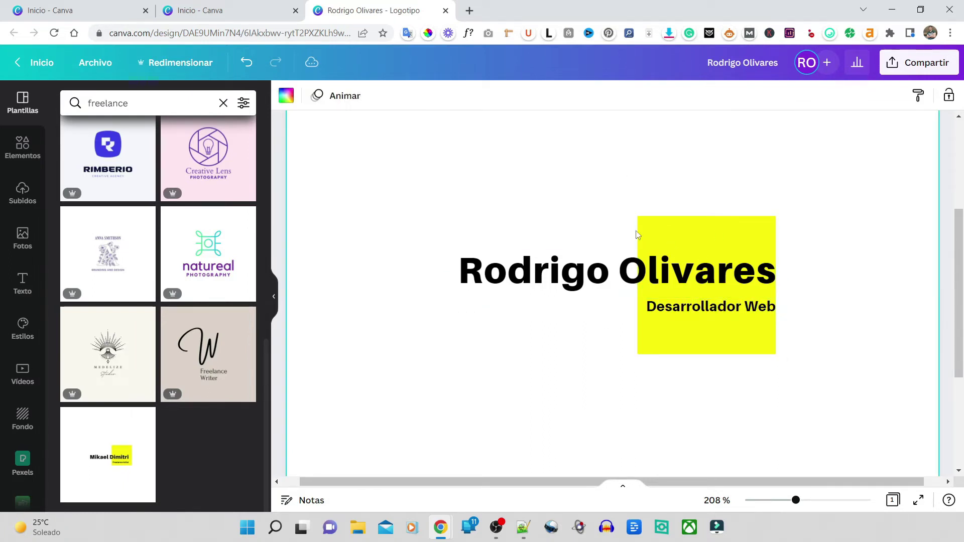
left_click(683, 226)
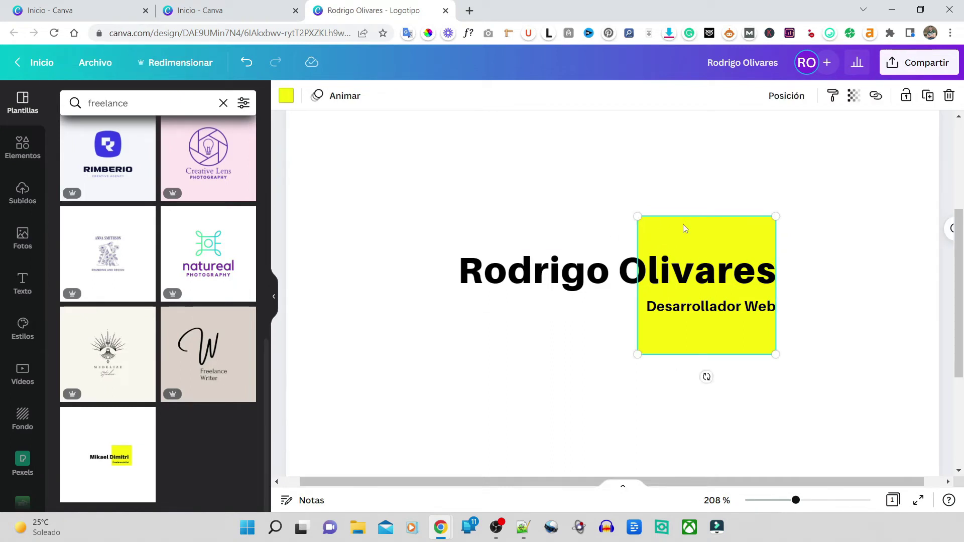